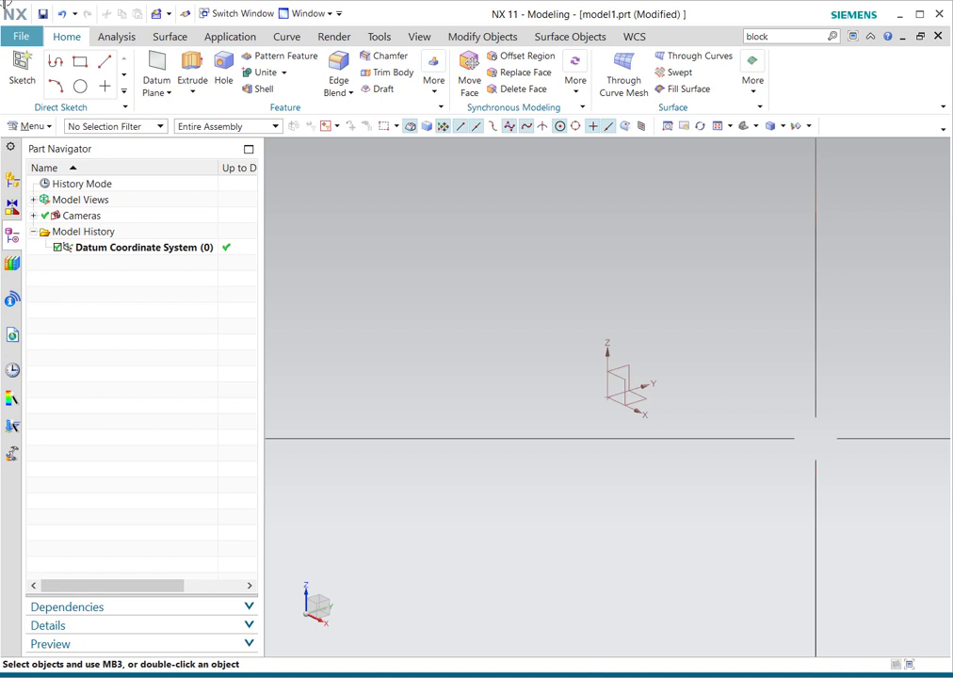
In User Interface Preferences, review the Roles and Touch pages and select the 22-inch monitor diagonal.
click(29, 35)
mouse_move(48, 143)
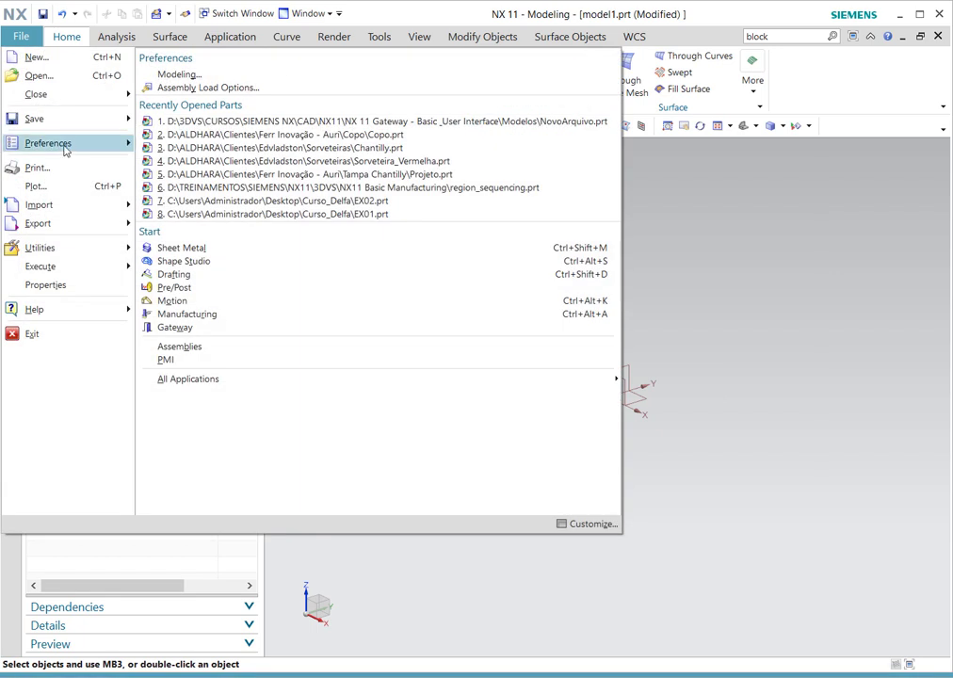
click(227, 301)
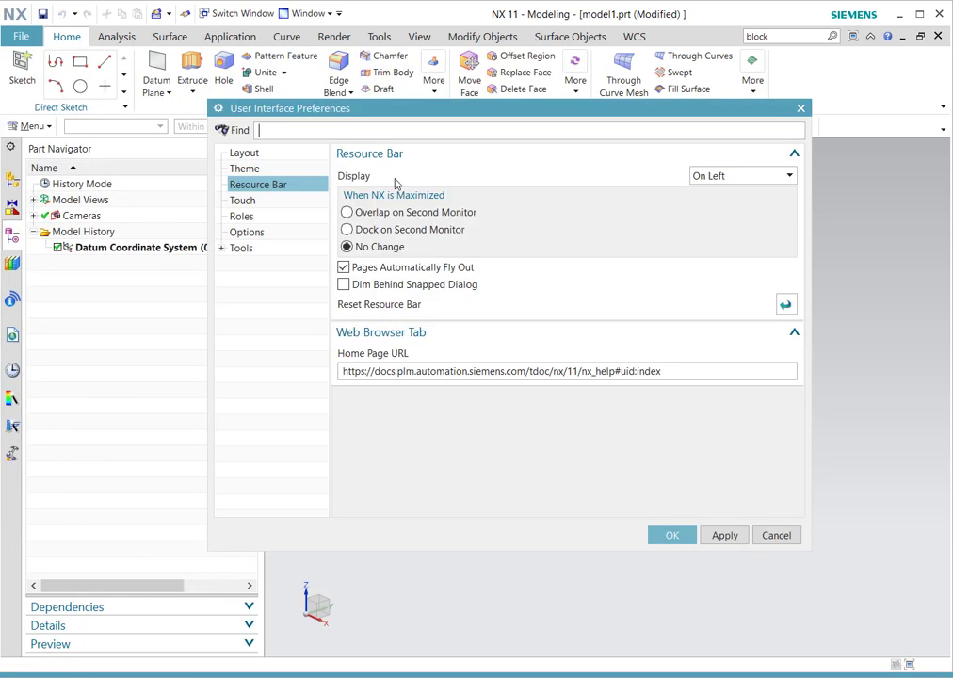
click(241, 217)
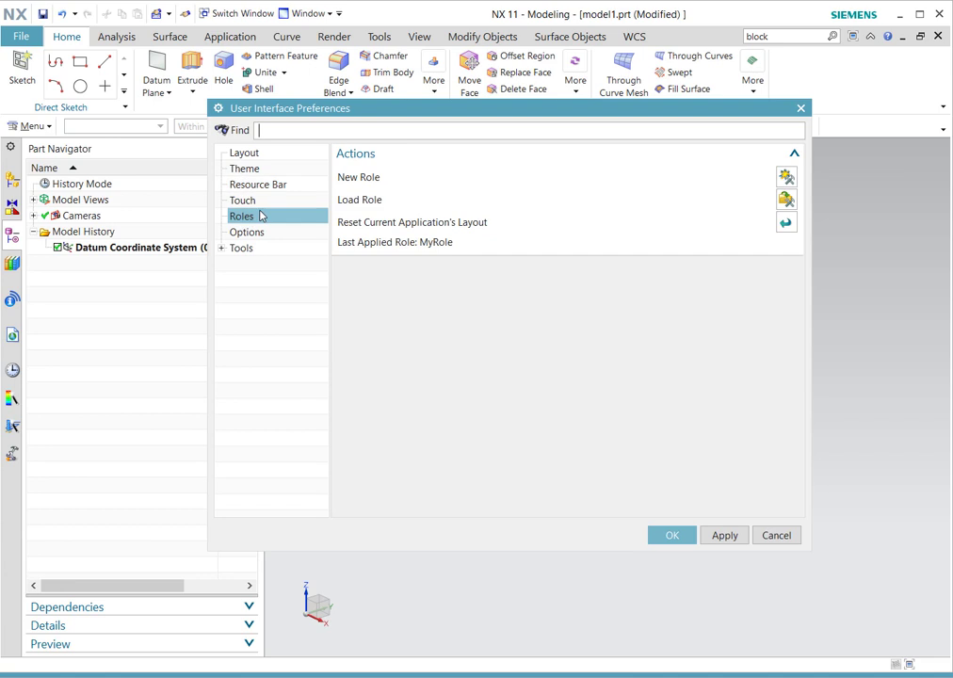
click(268, 201)
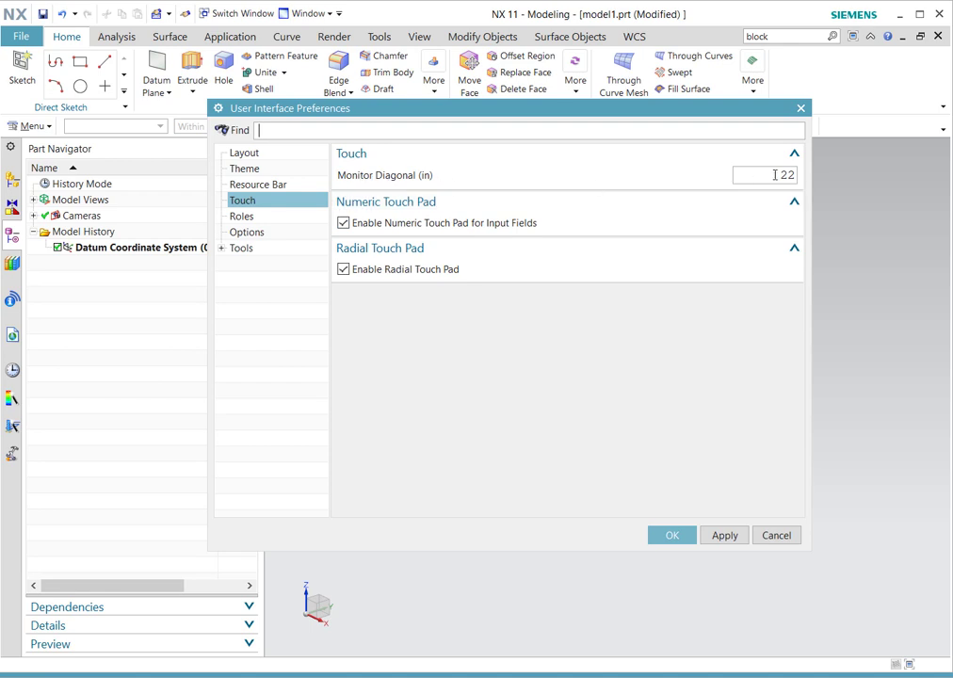
click(736, 174)
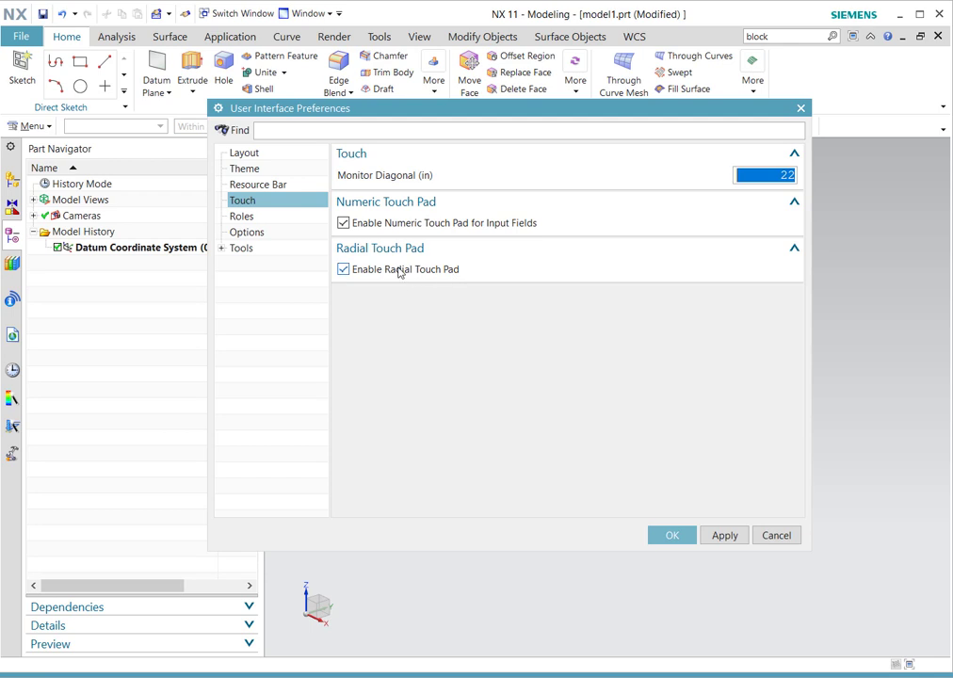
click(250, 216)
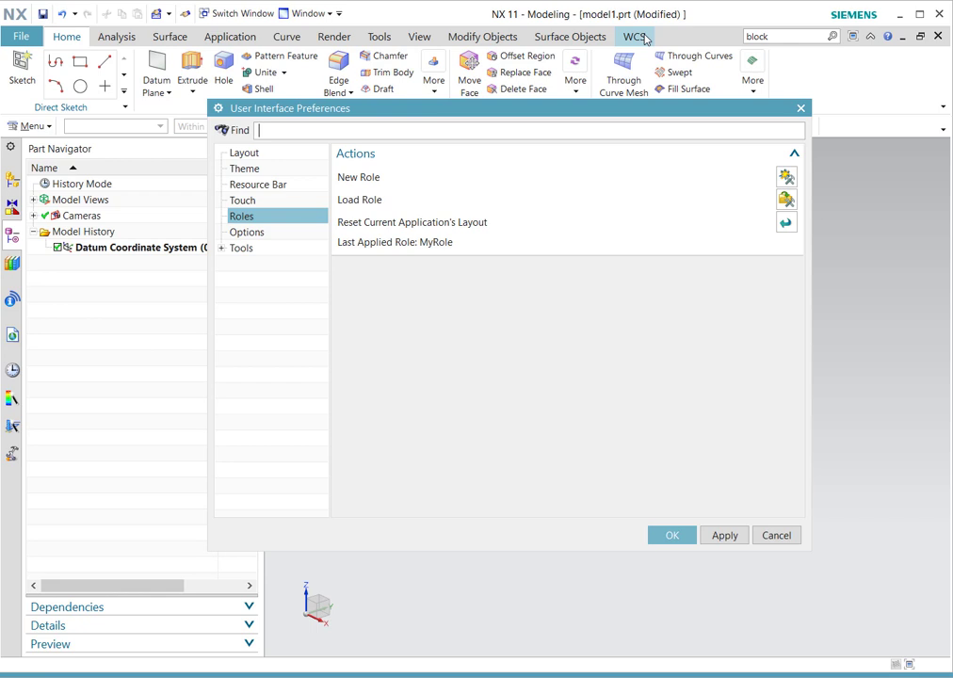
Move the User Interface Preferences dialog lower and to the right.
mouse_move(471, 109)
mouse_down()
mouse_move(495, 170)
mouse_move(536, 165)
mouse_up()
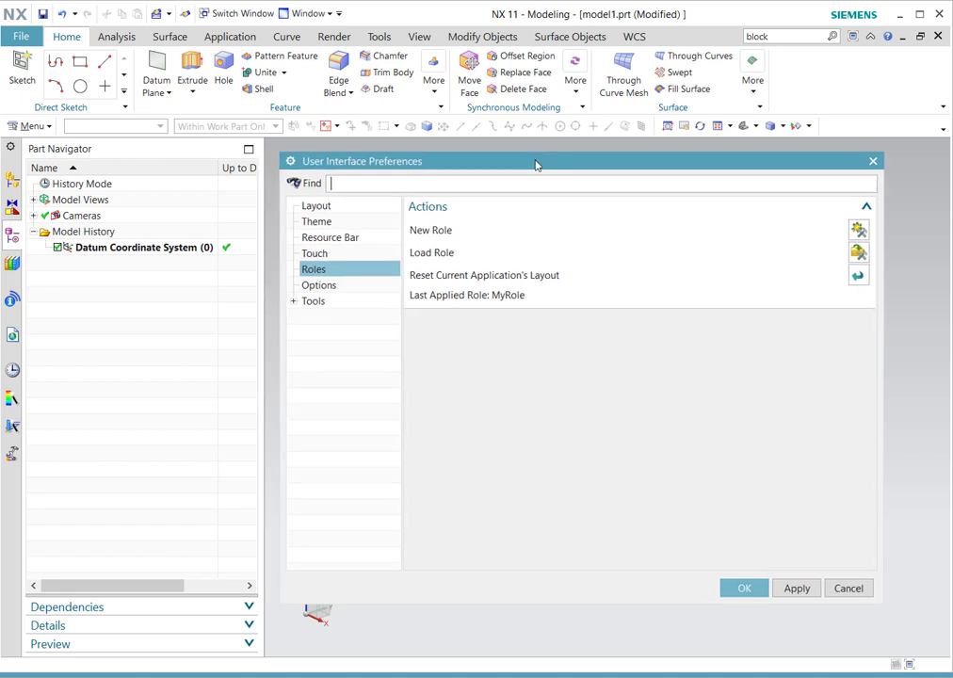
Cancel the preferences unchanged and switch to the Shape Studio application.
click(848, 589)
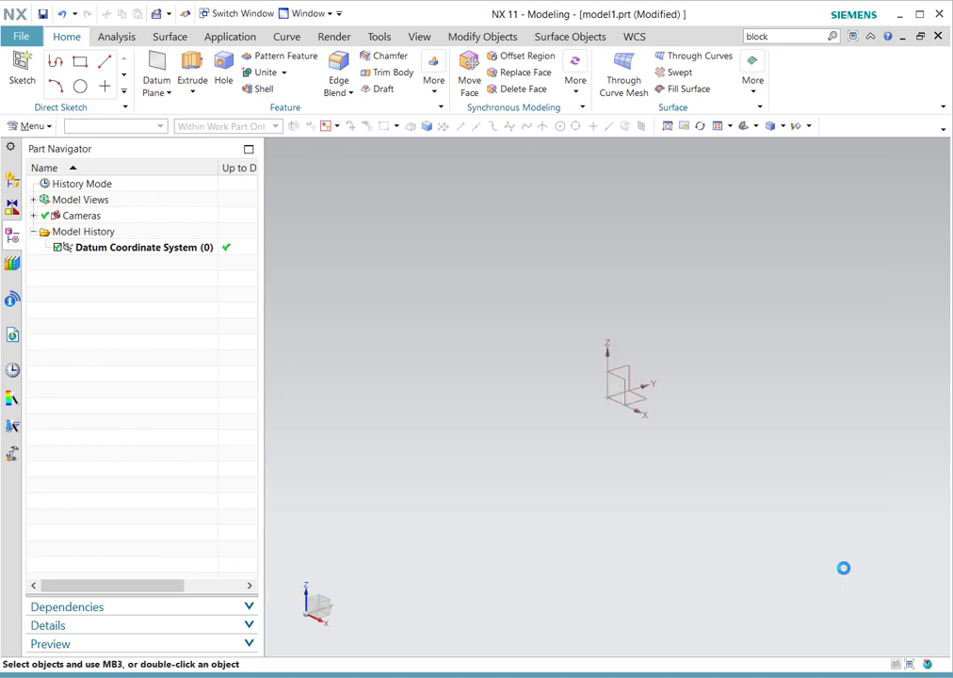
click(22, 36)
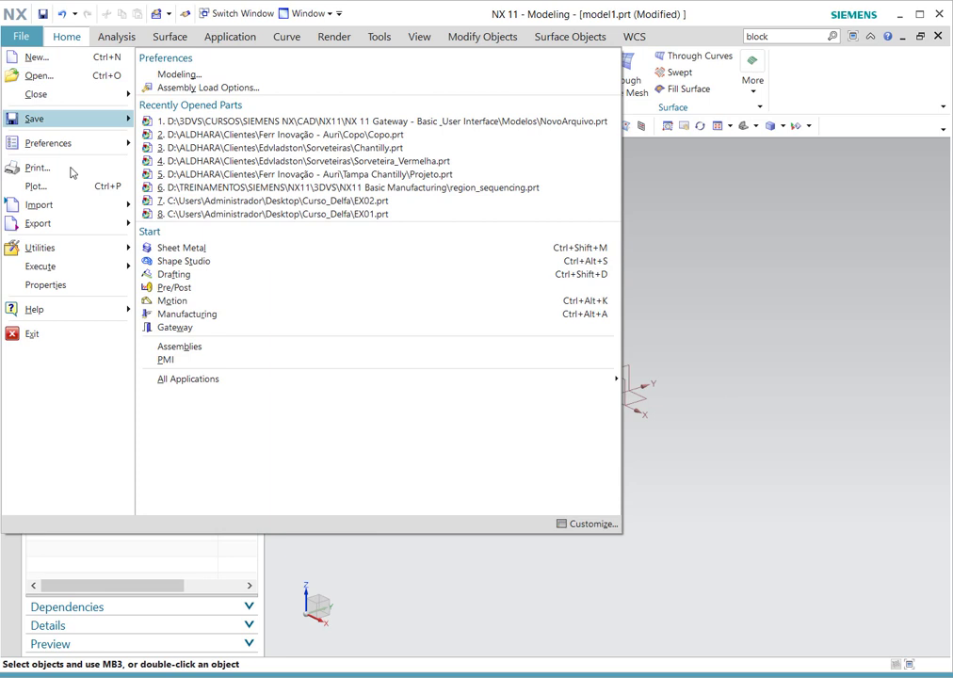
click(233, 262)
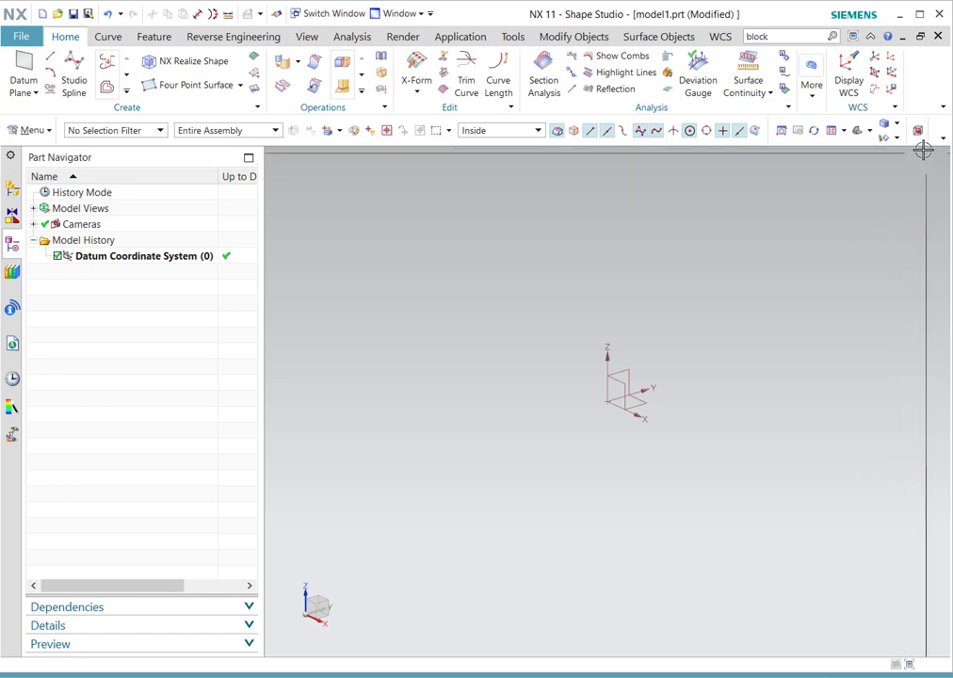
Reopen User Interface Preferences on the Roles page.
click(26, 37)
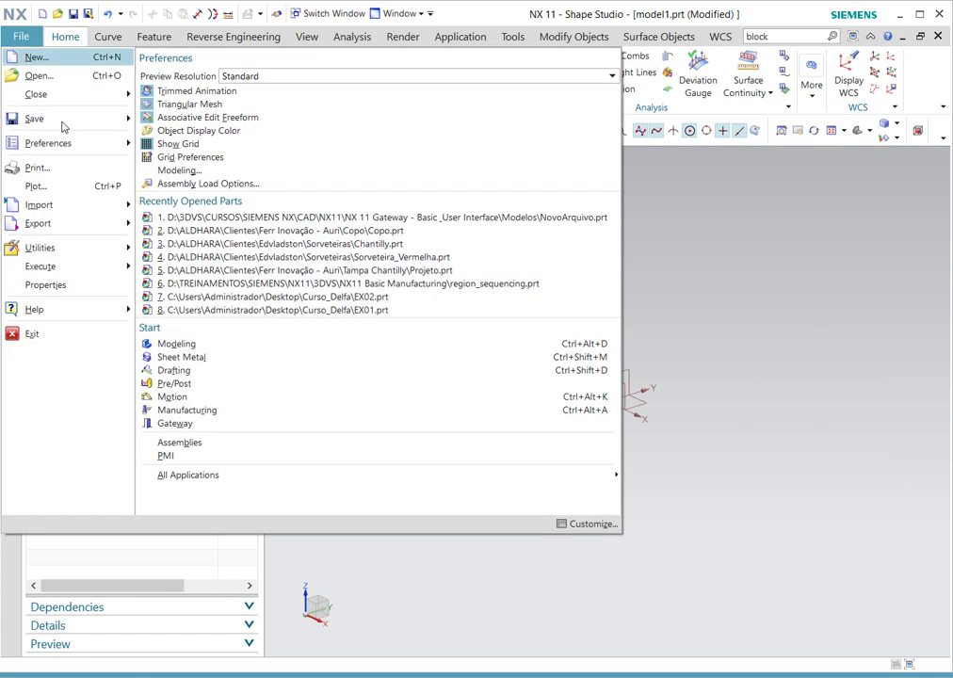
mouse_move(48, 143)
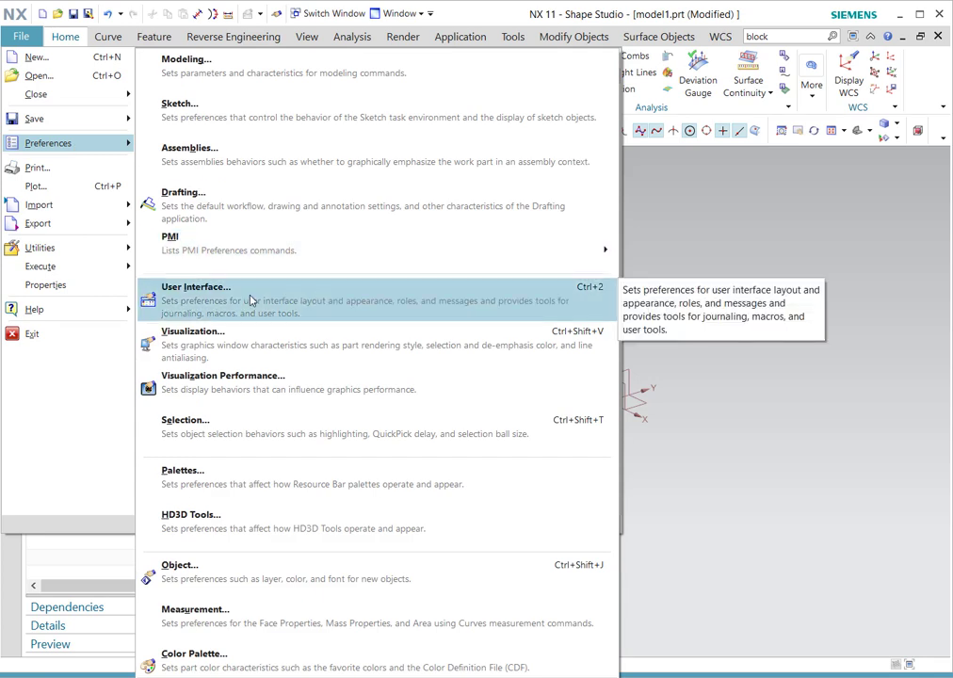
click(250, 300)
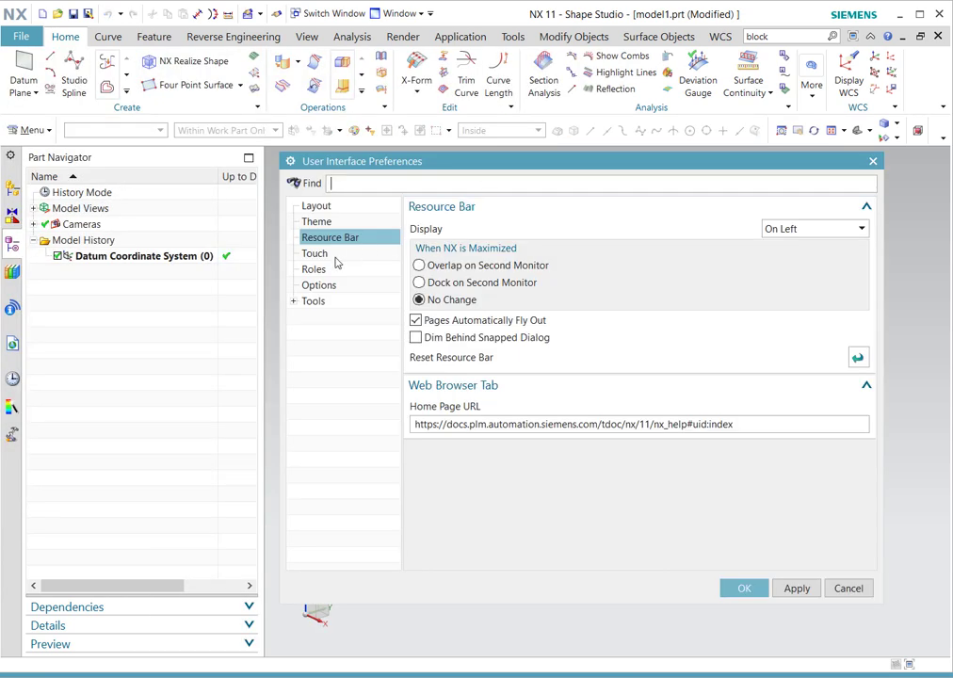
click(313, 269)
drag(495, 161, 498, 177)
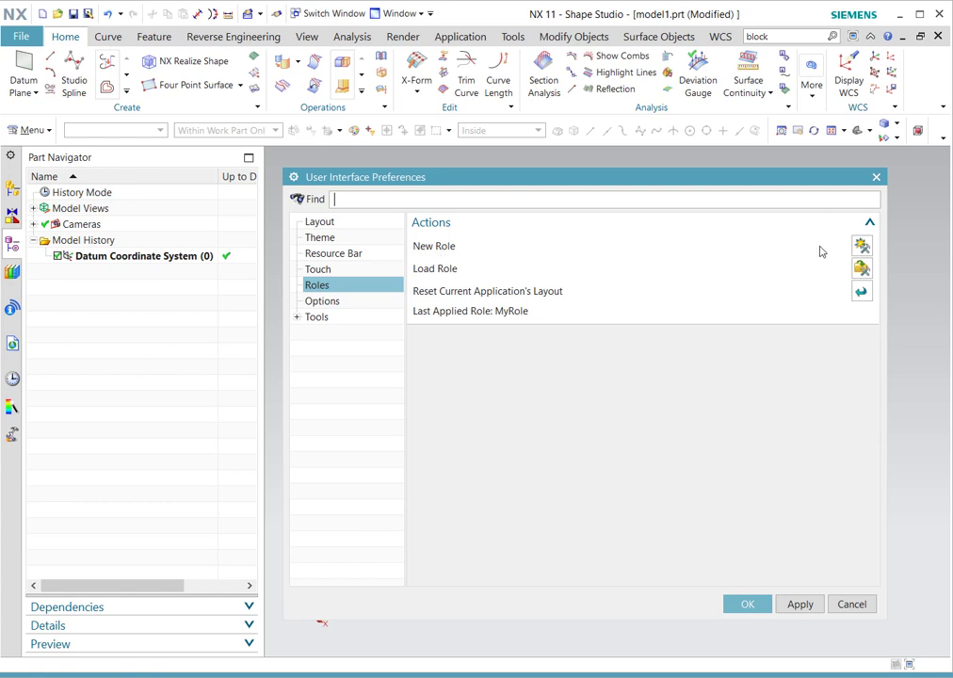
Create a new role file named MinhaRole_2018 in the Modelos folder.
click(864, 246)
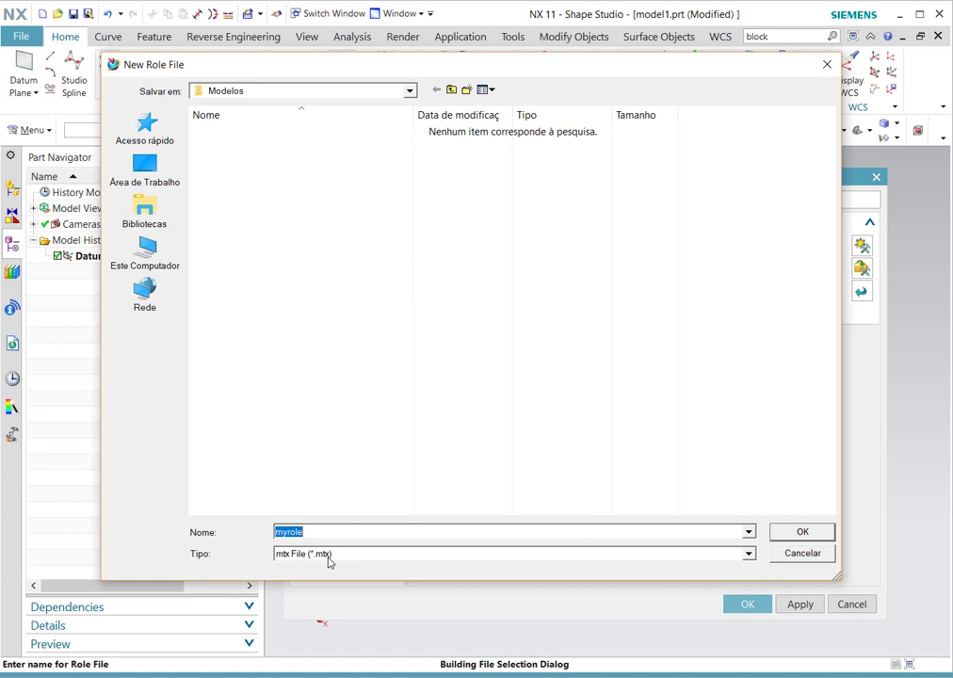
text(Minha)
text(Role)
text(_)
text(201)
text(8)
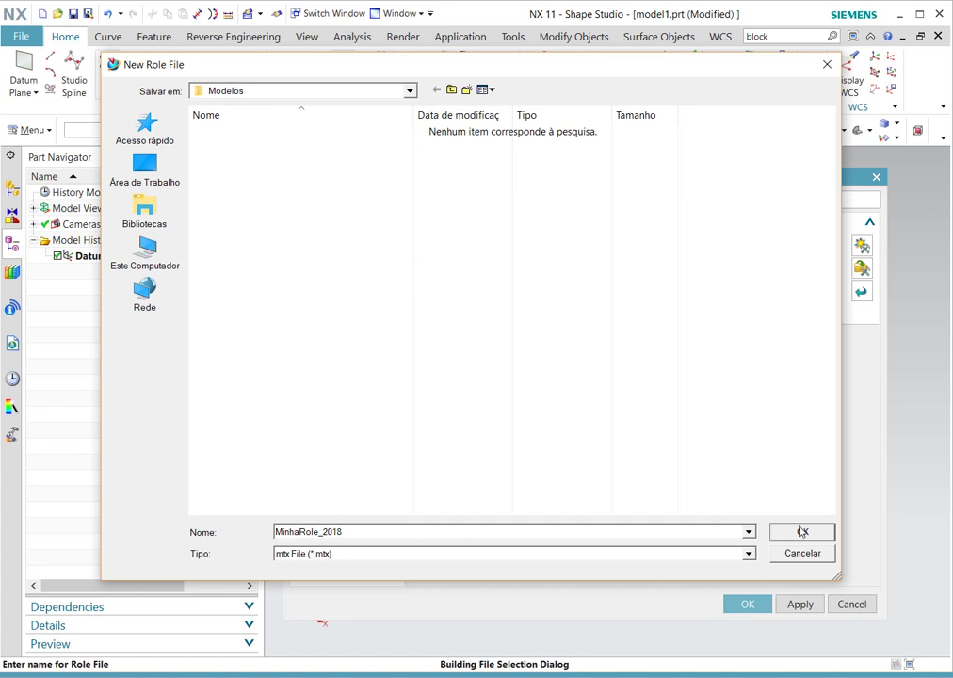
click(275, 92)
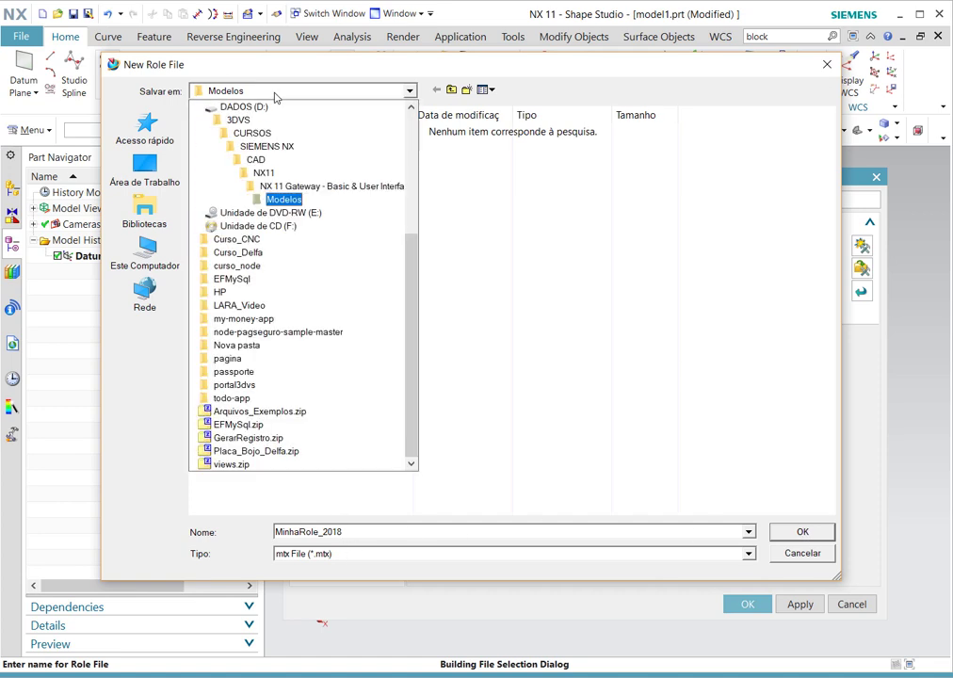
click(274, 91)
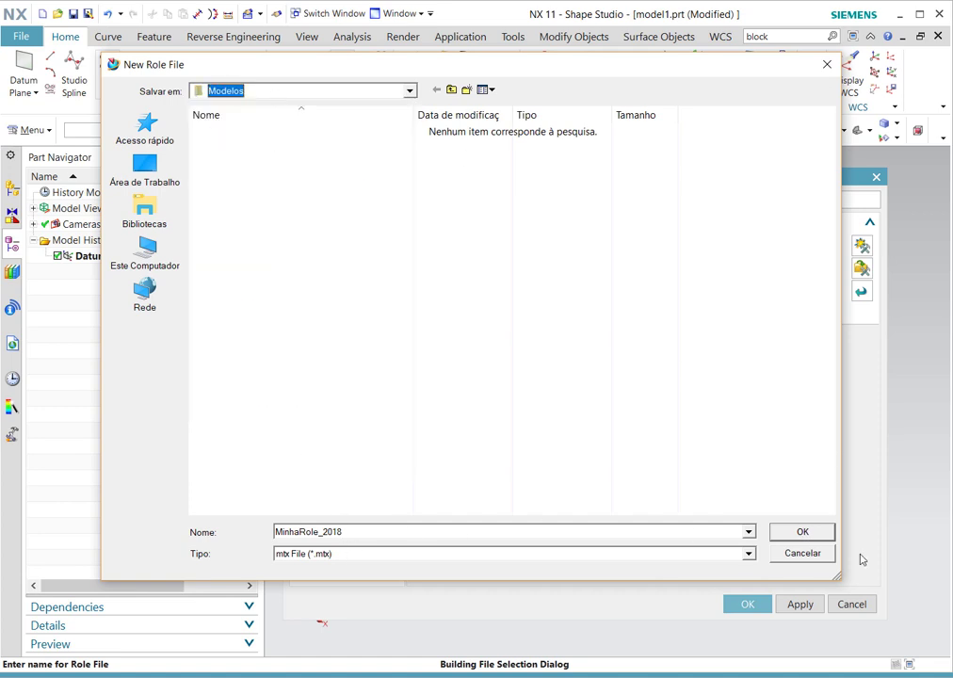
click(801, 531)
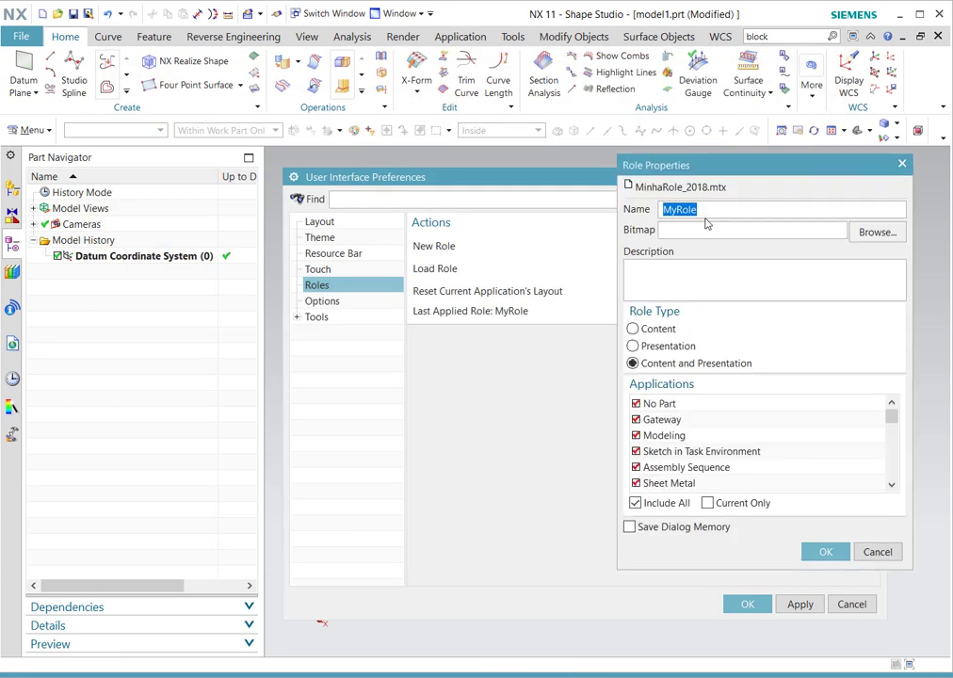
Accept the MinhaRole_2018 role properties, keeping Content and Presentation for all applications.
drag(714, 165, 476, 170)
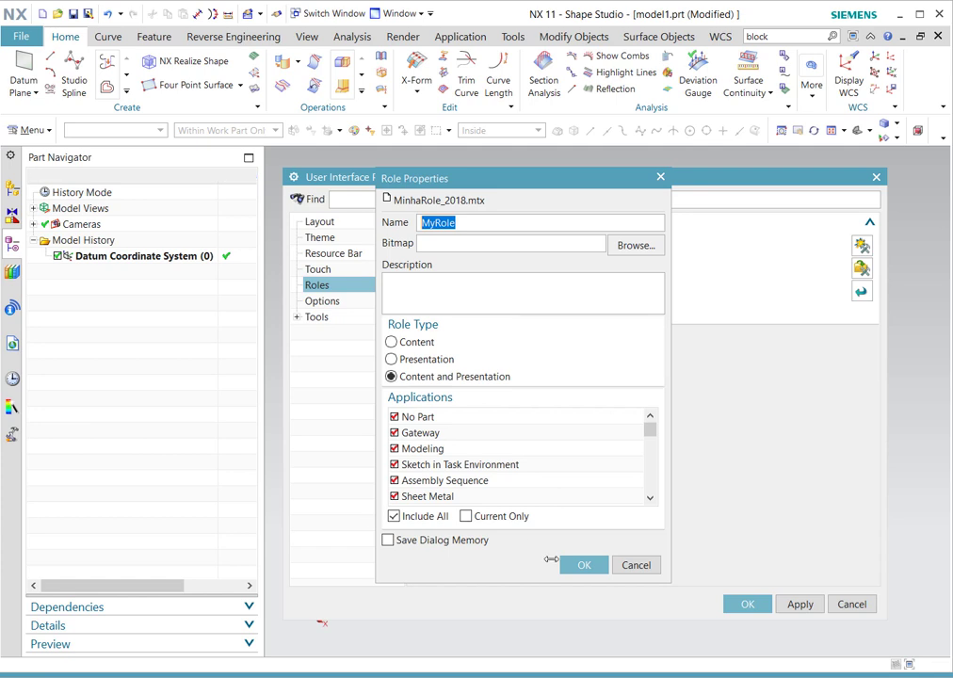
click(587, 575)
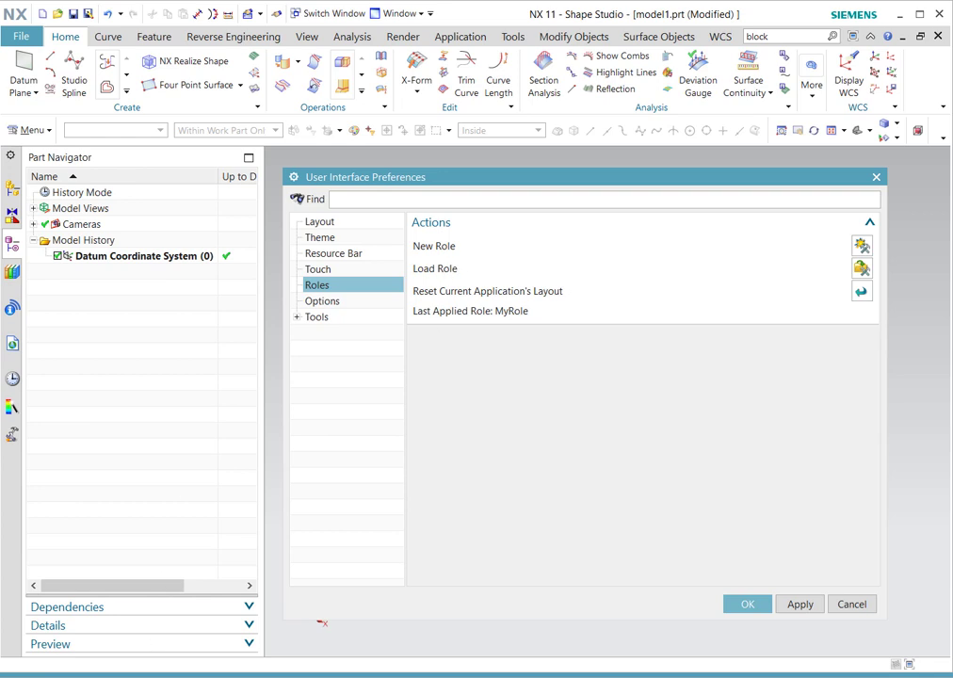
Confirm in File Explorer that MinhaRole_2018.mtx is in the Modelos folder, then return to NX.
click(191, 616)
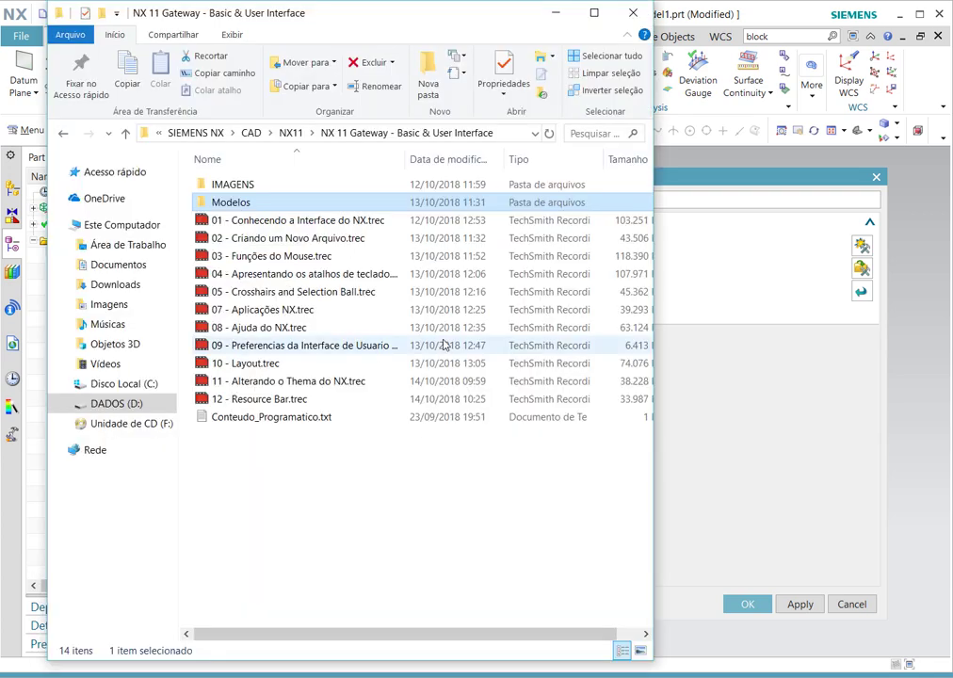
double_click(249, 204)
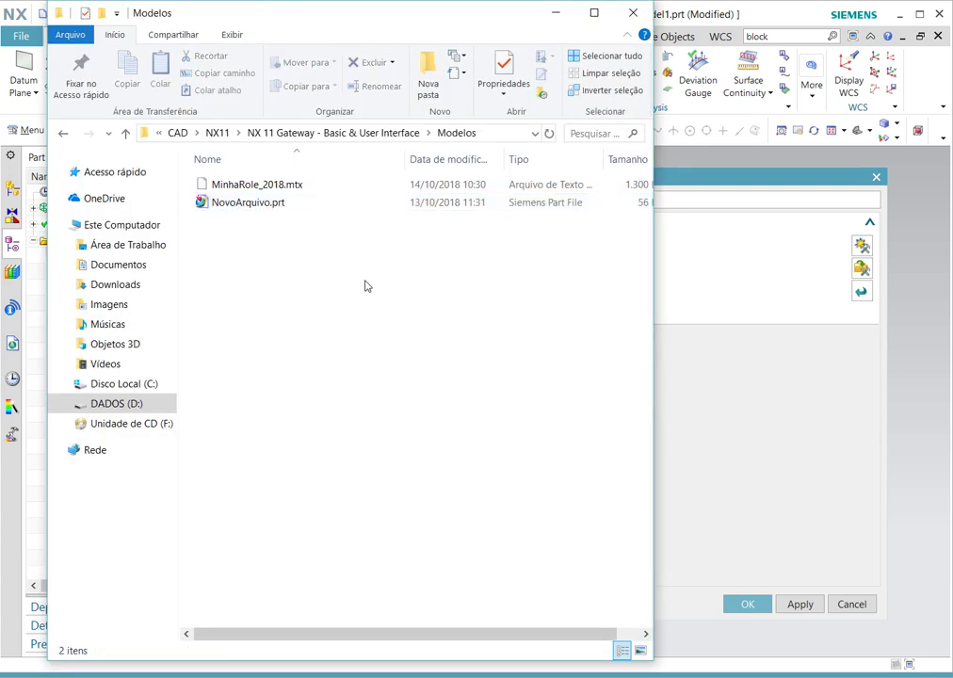
click(282, 186)
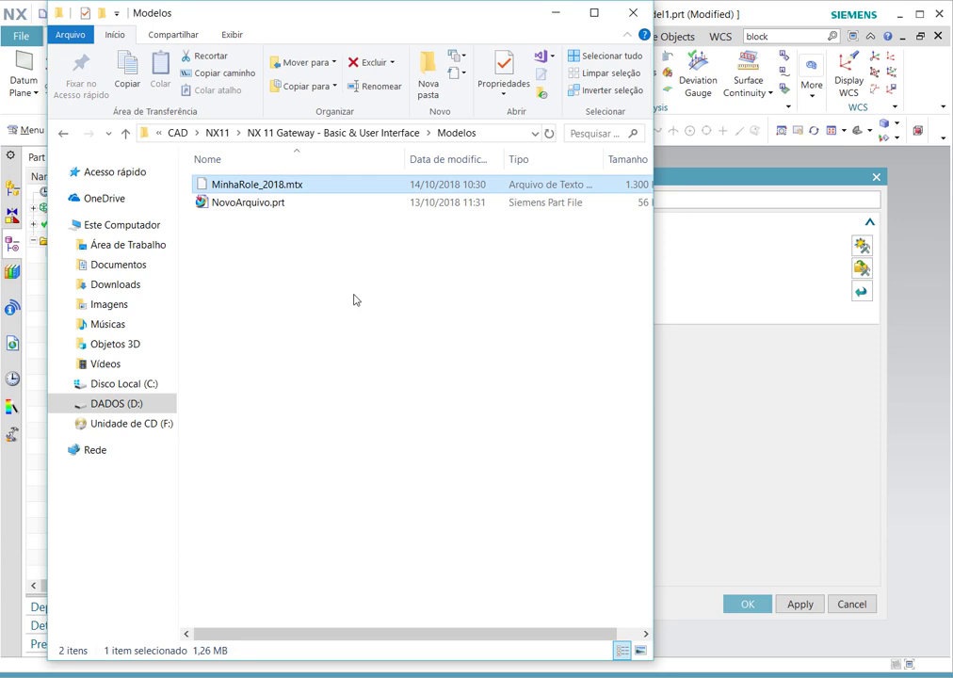
click(491, 132)
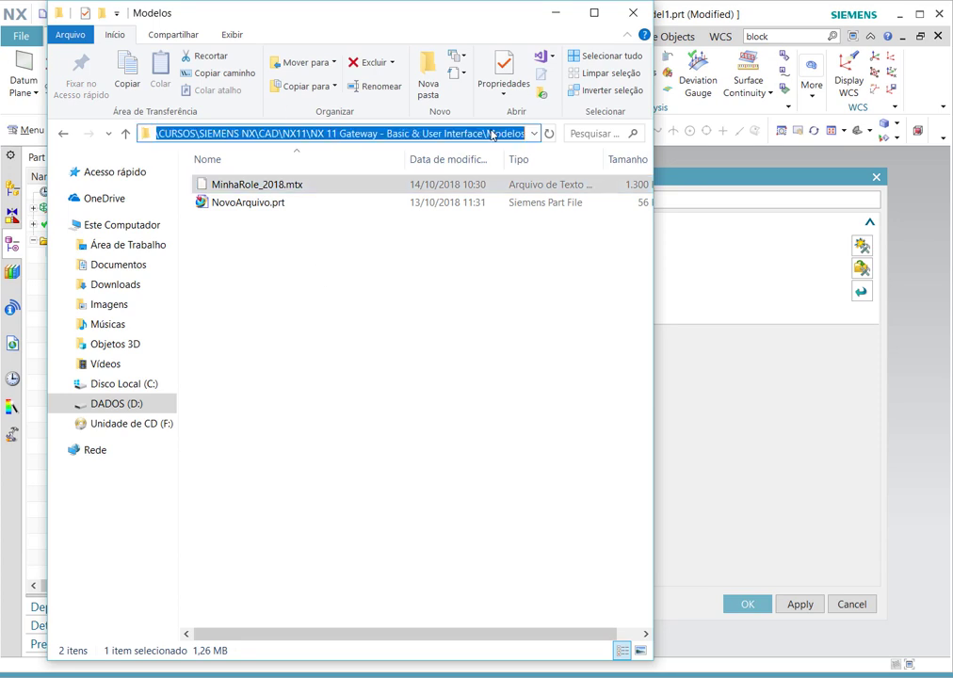
click(485, 351)
click(740, 291)
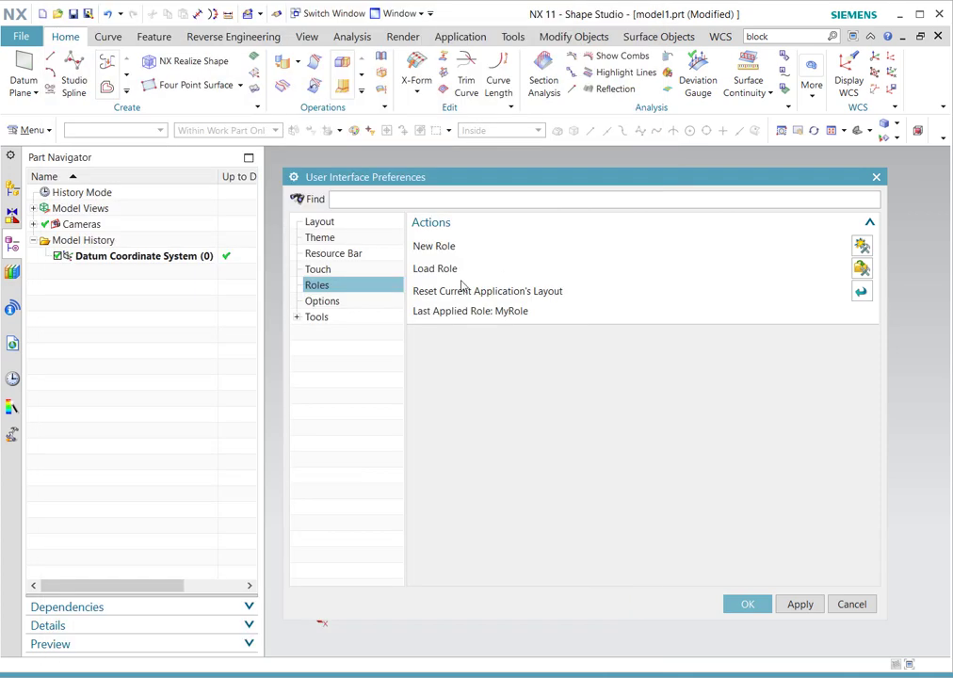
Load the role from MinhaRole_2018.mtx and accept the overwrite warning.
click(860, 268)
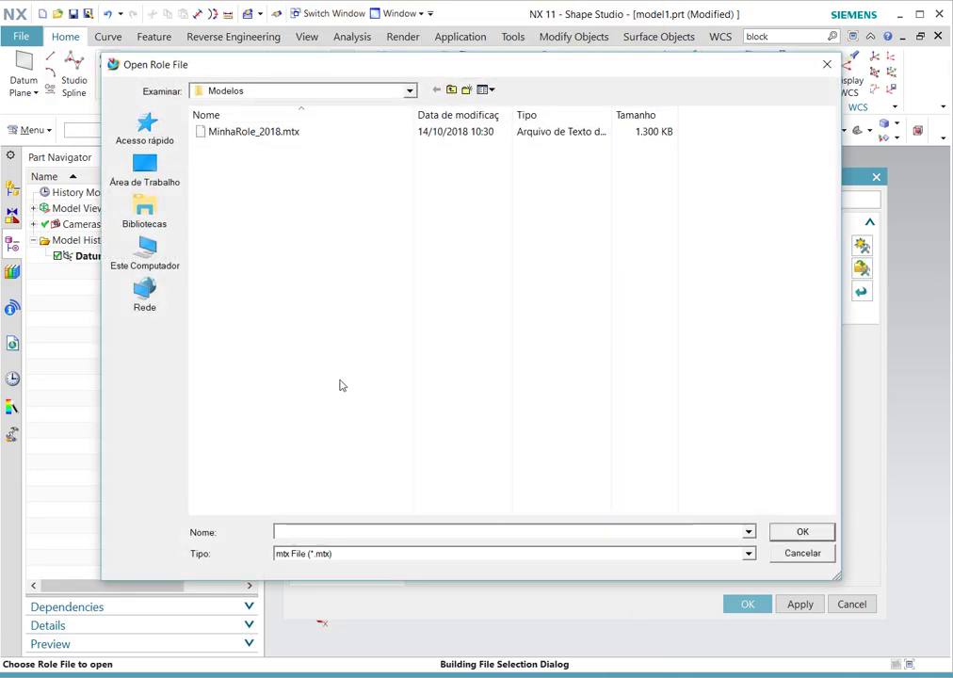
click(241, 140)
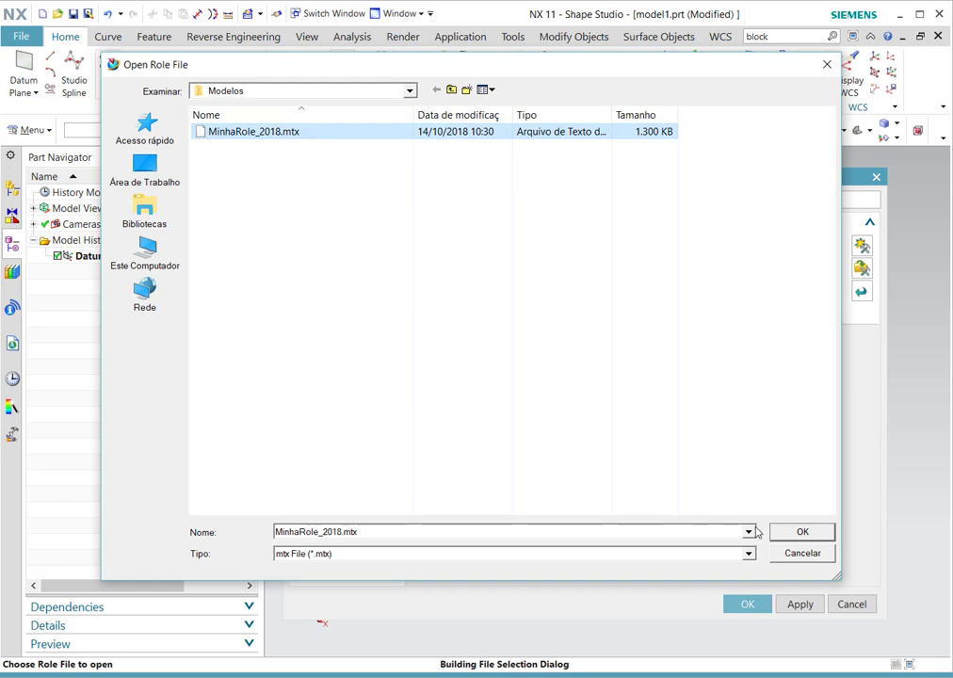
click(815, 538)
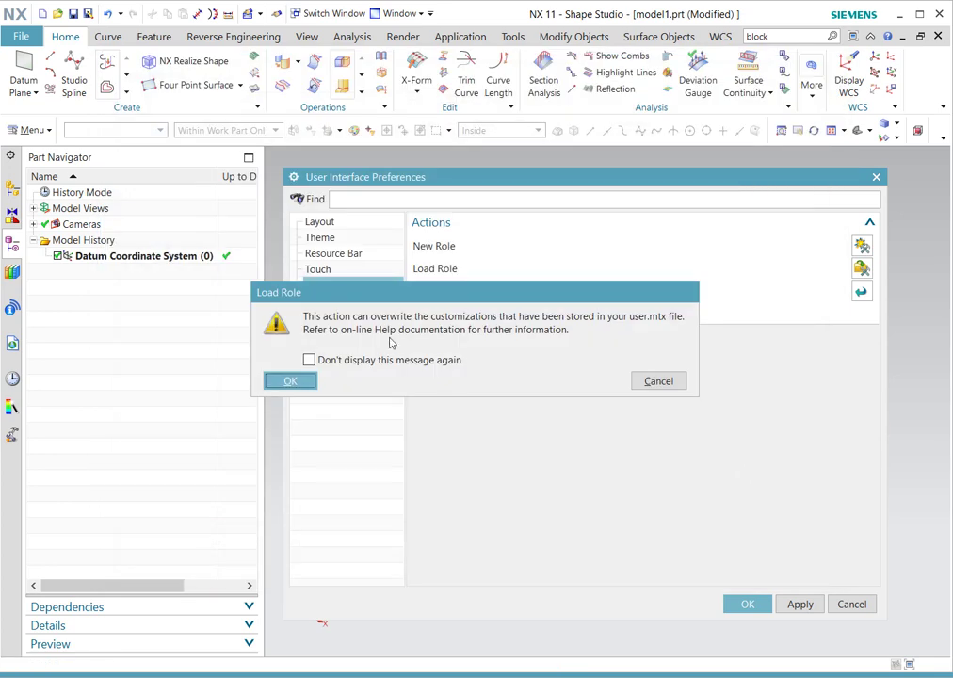
click(295, 380)
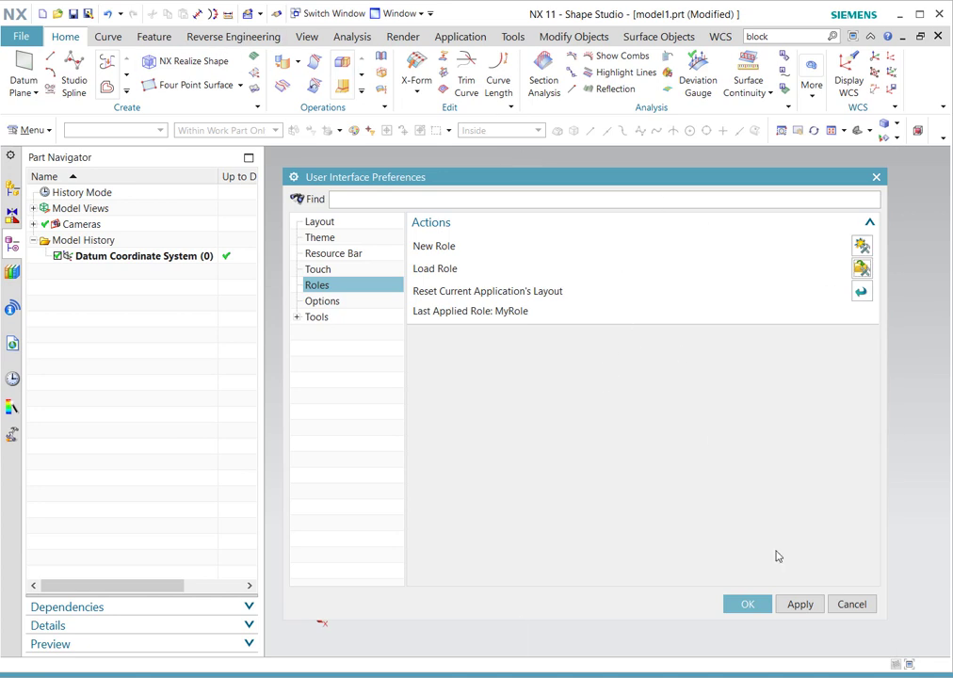
Apply the loaded role, then reset Shape Studio's layout to its default arrangement.
click(806, 606)
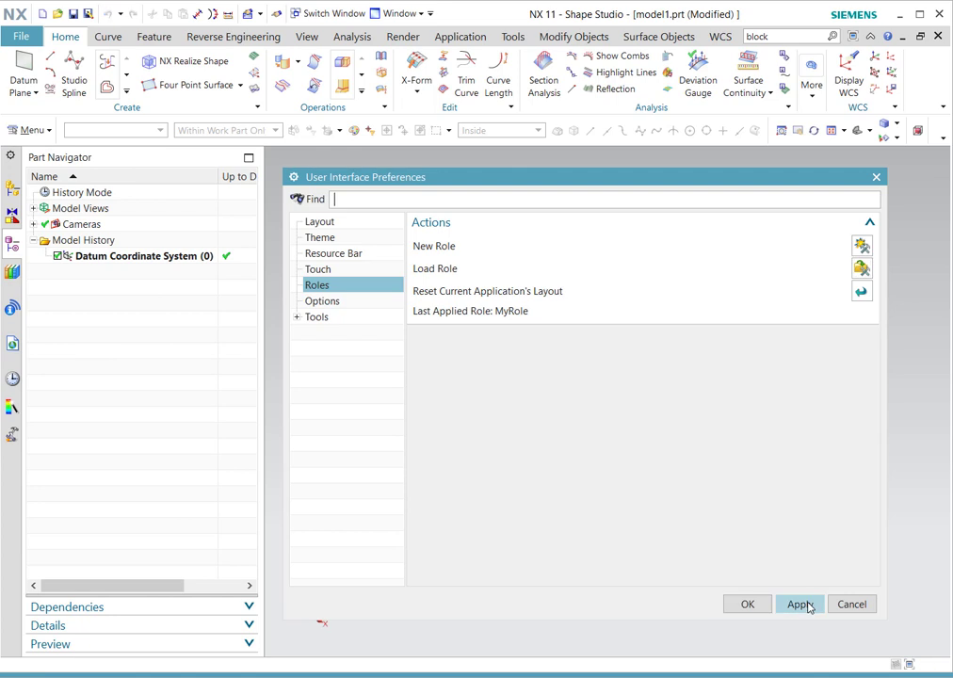
click(751, 607)
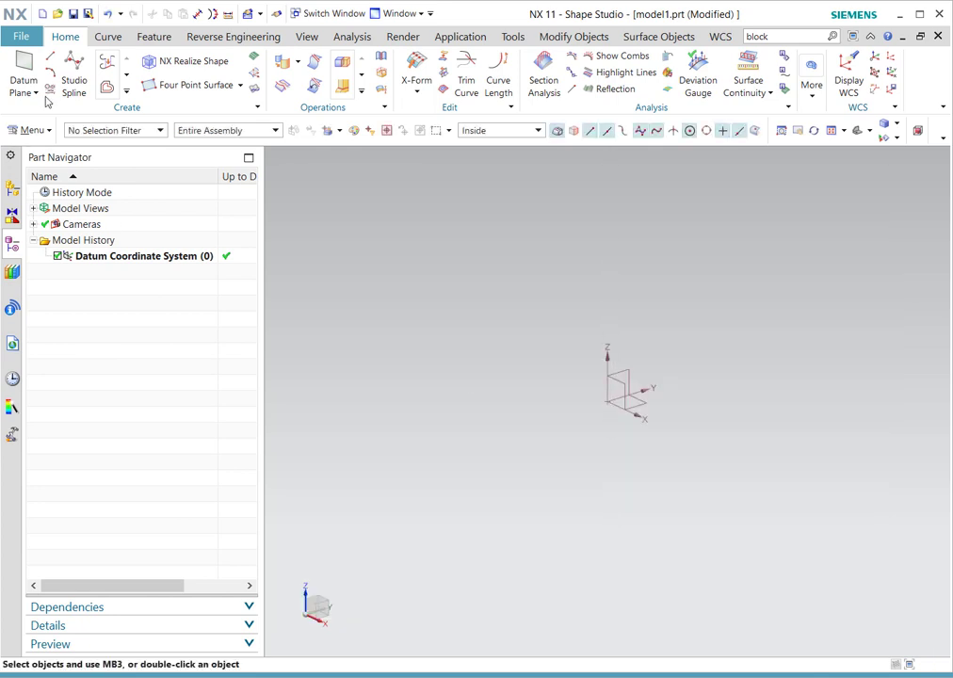
click(21, 36)
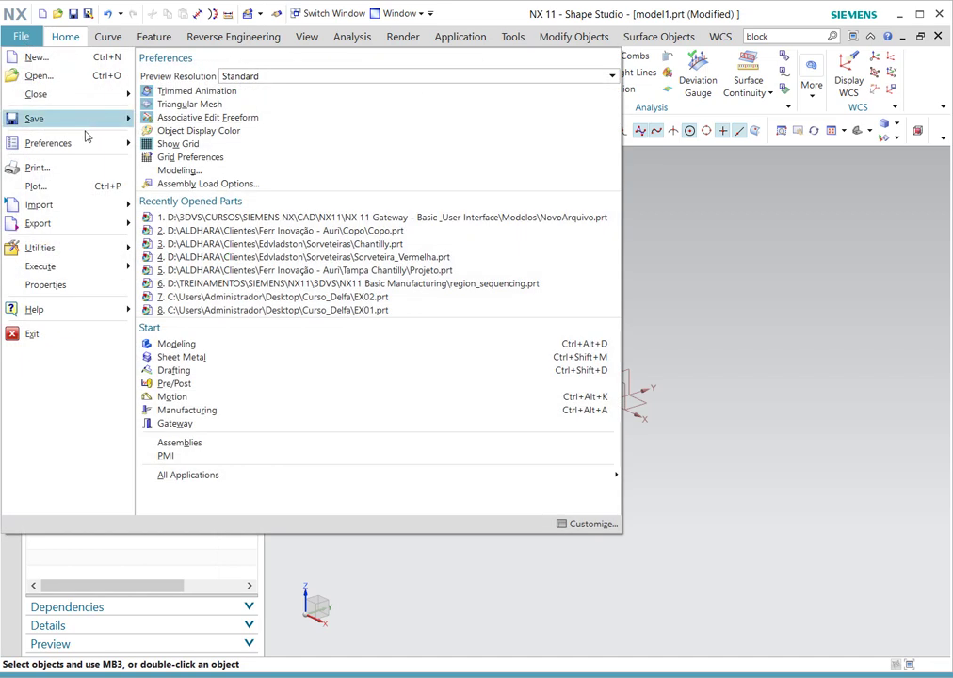
mouse_move(48, 142)
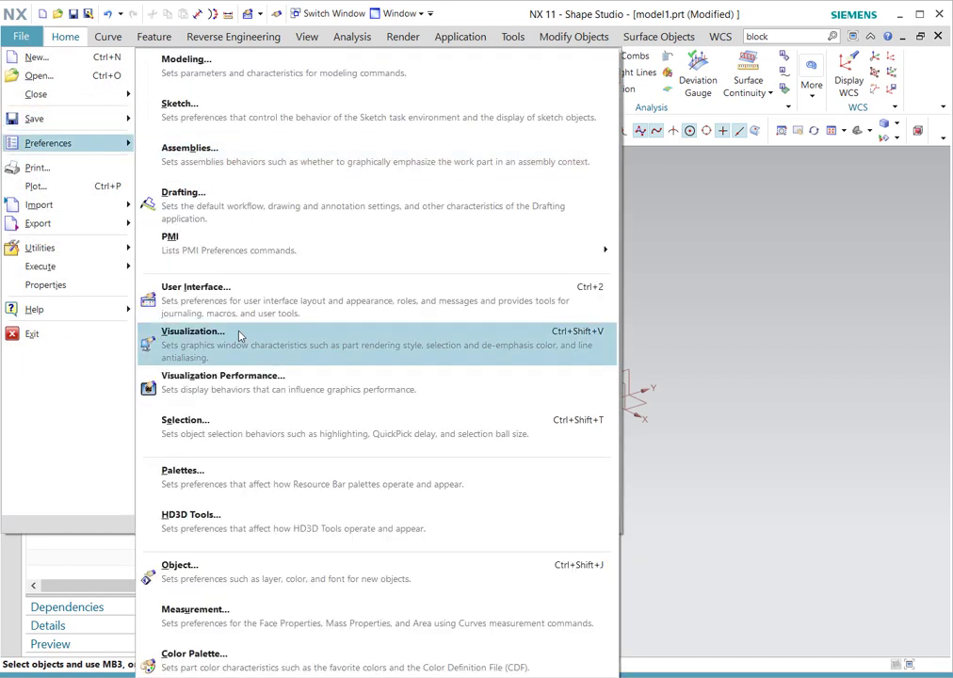
click(217, 299)
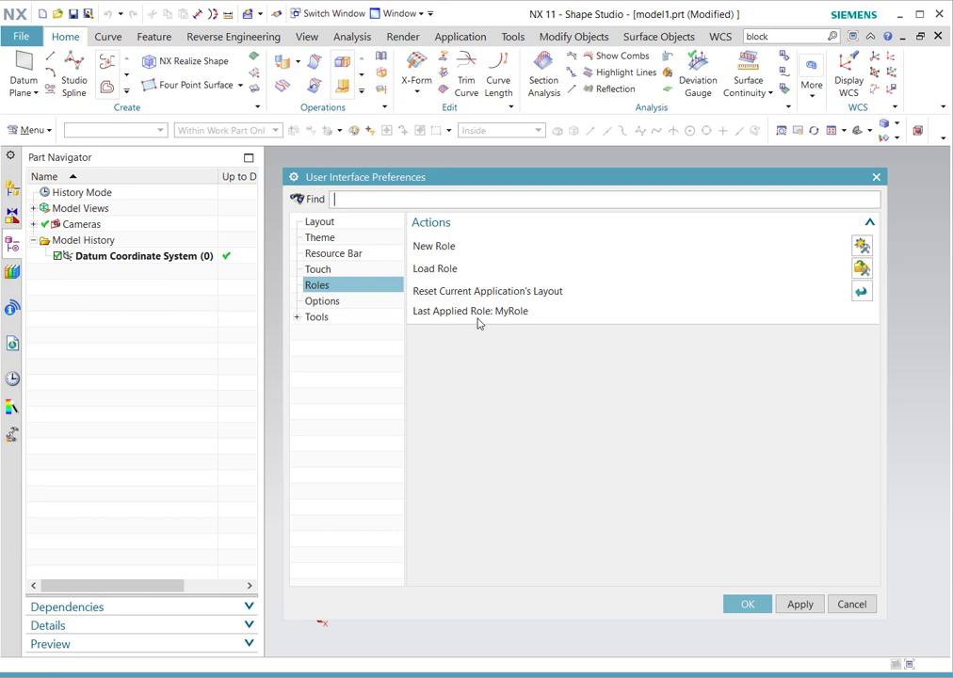
click(863, 294)
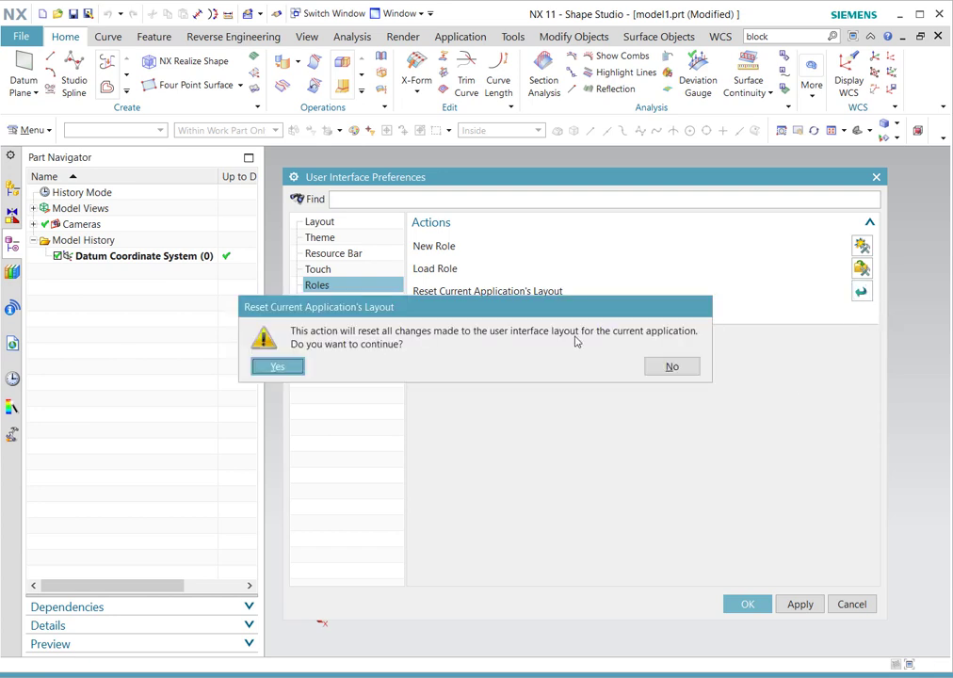
click(294, 368)
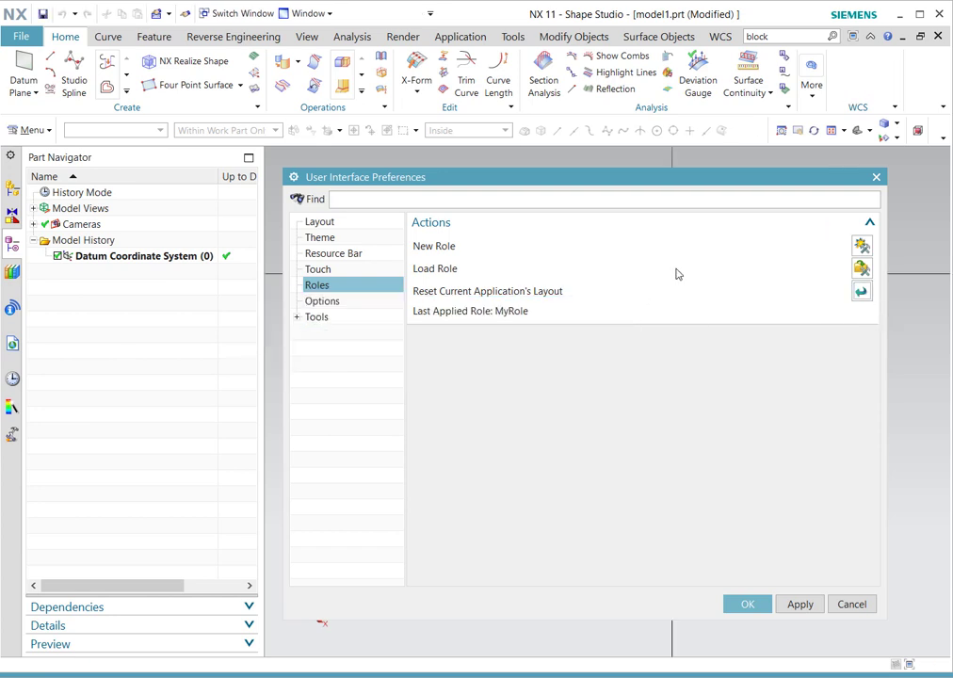
click(796, 603)
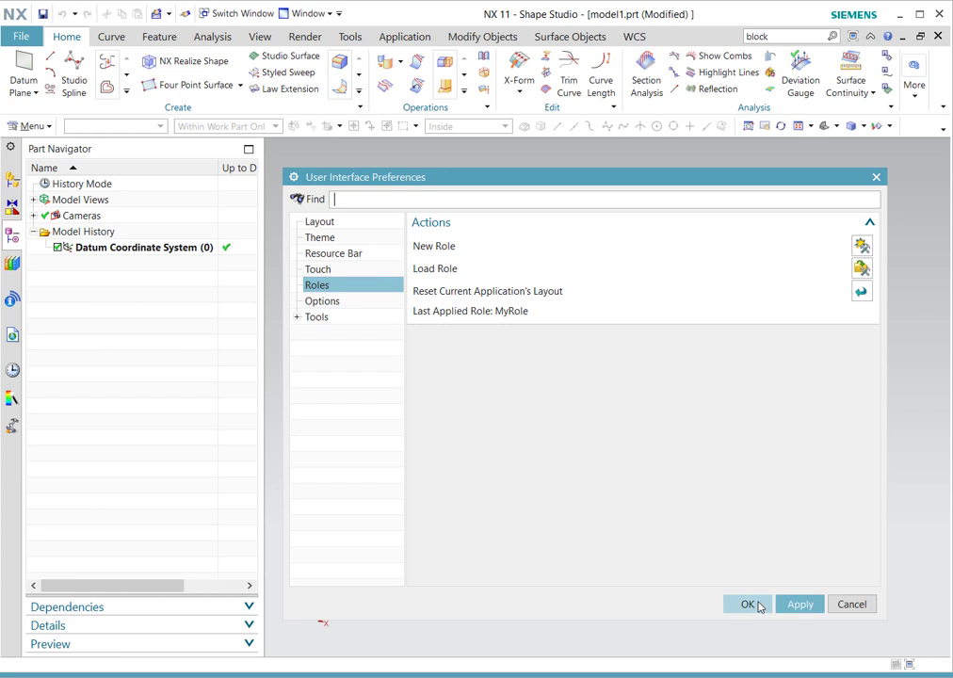
click(747, 603)
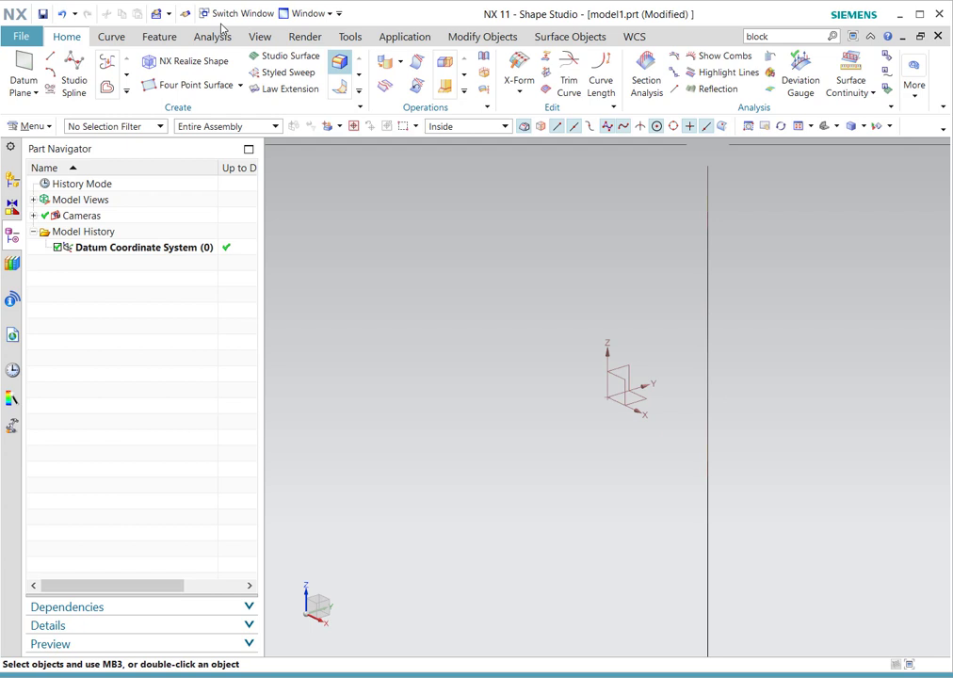
click(154, 37)
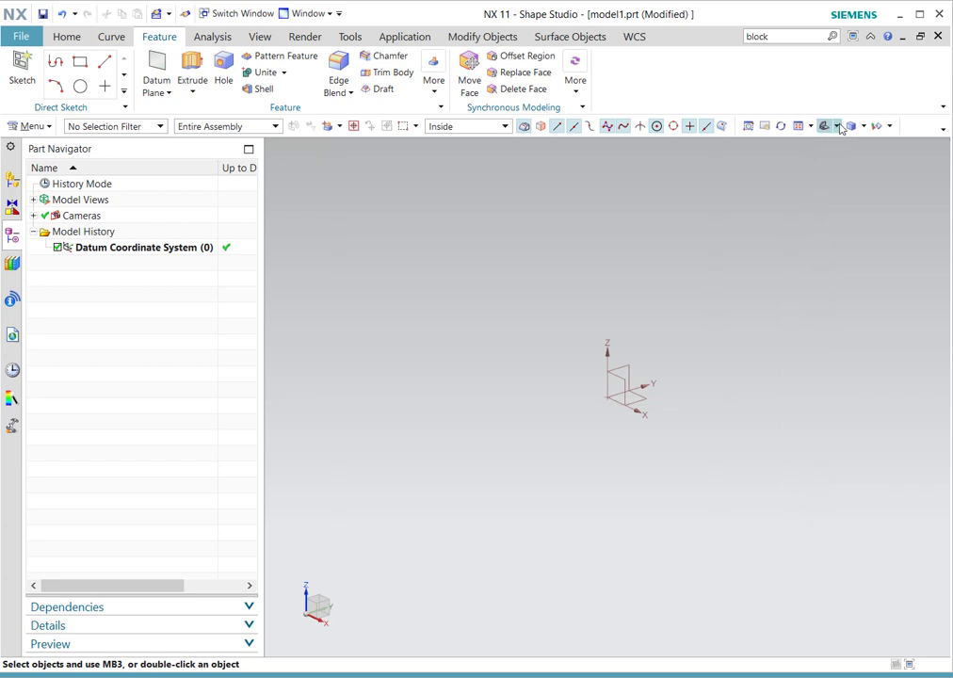
click(837, 126)
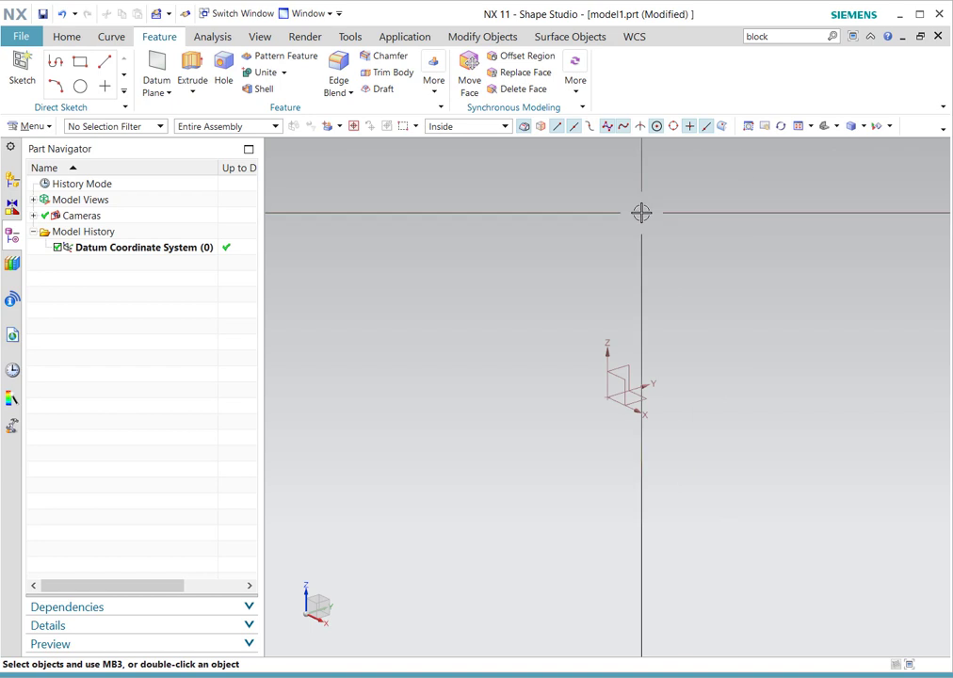
click(21, 36)
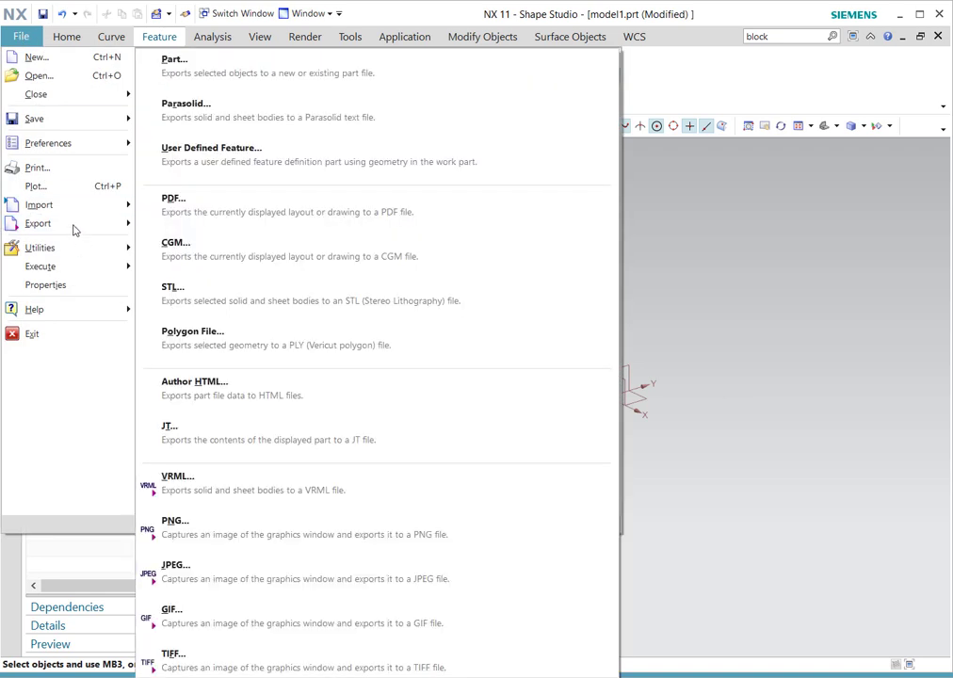
mouse_move(48, 144)
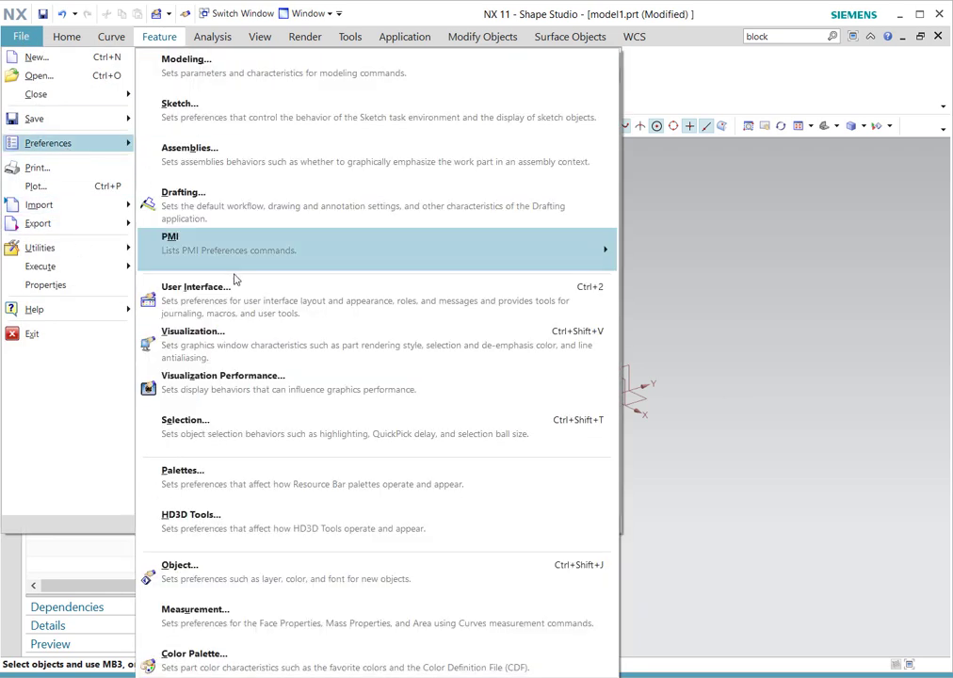
click(239, 299)
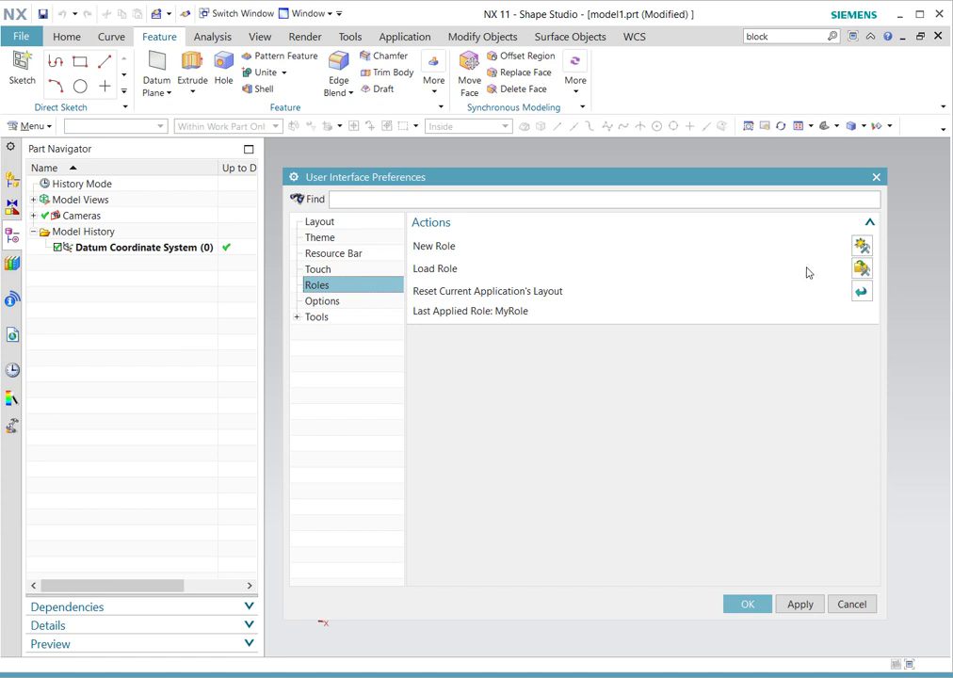
Reload MinhaRole_2018.mtx, accept the warning, and apply it.
click(864, 270)
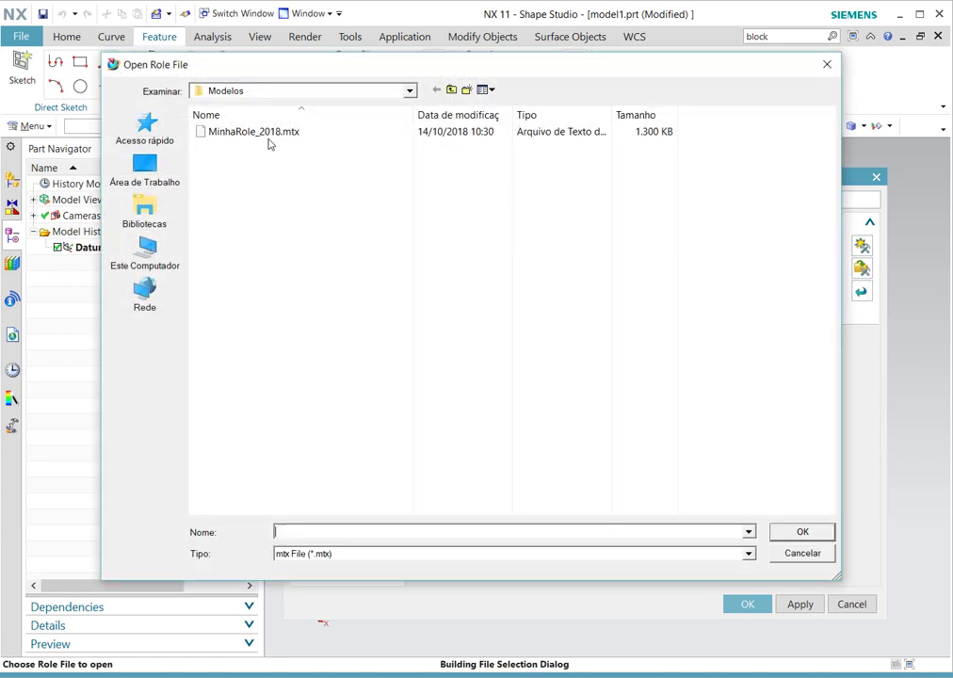
double_click(277, 134)
click(310, 382)
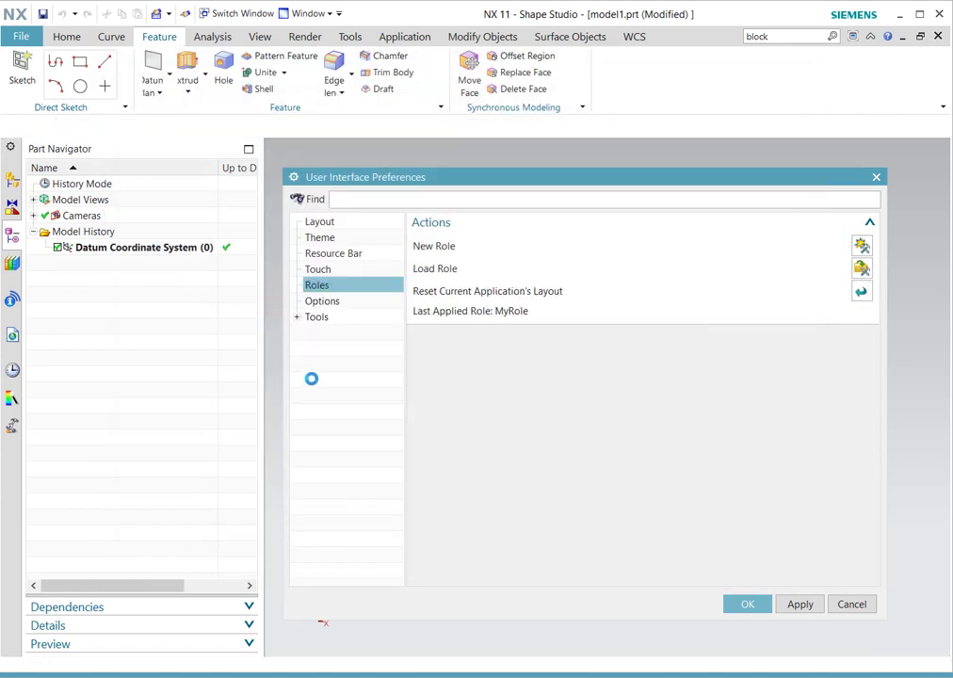
click(796, 604)
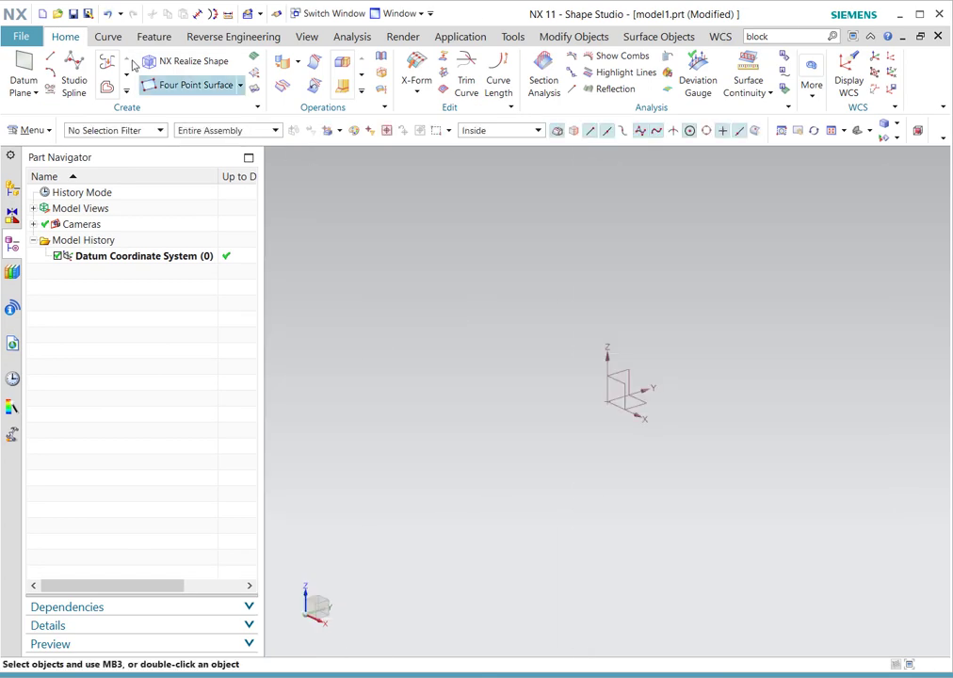
Browse the Shape Studio ribbon tabs to check the restored layout, ending on Home.
click(151, 36)
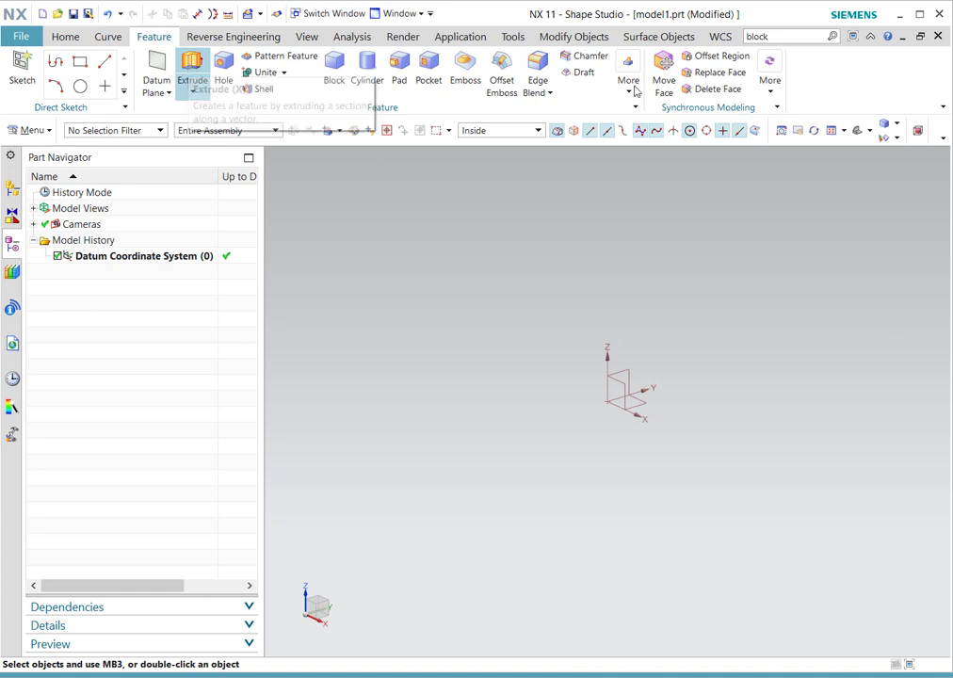
click(659, 36)
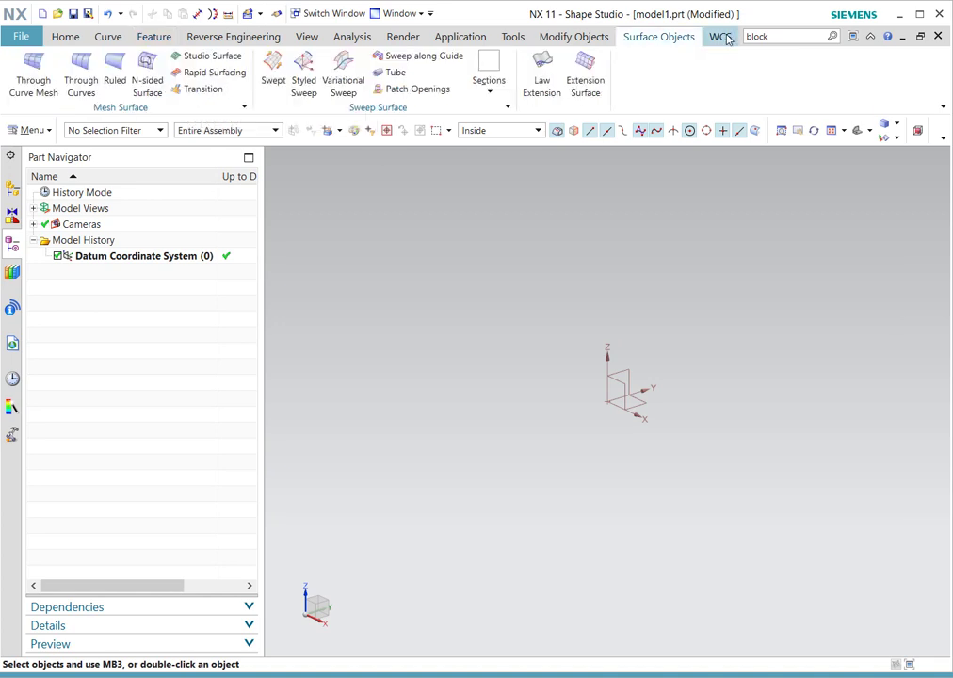
click(721, 36)
click(584, 36)
click(650, 36)
click(720, 35)
click(65, 37)
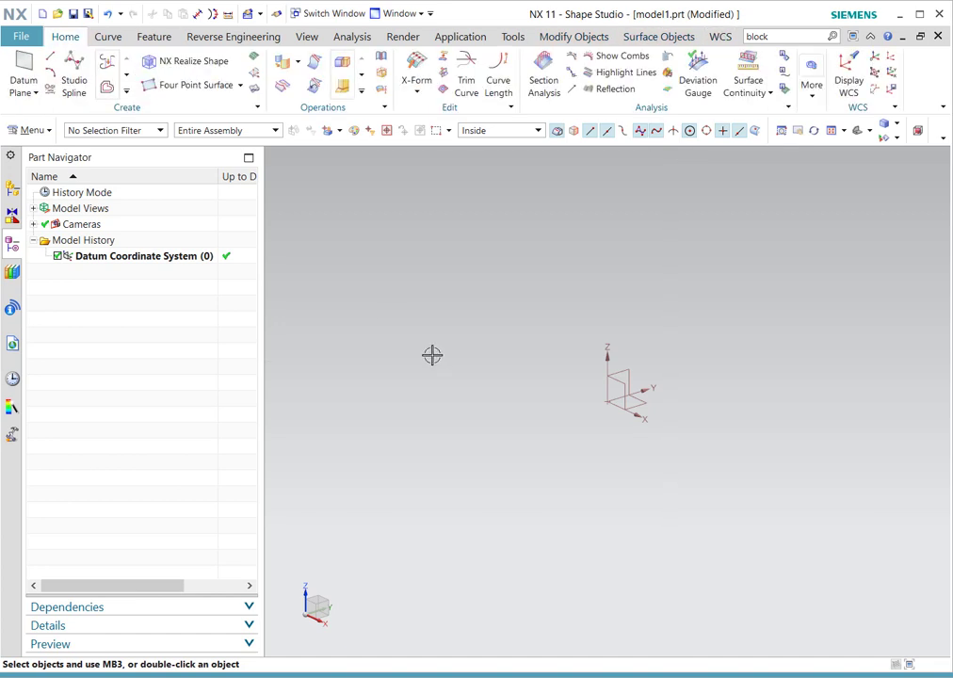